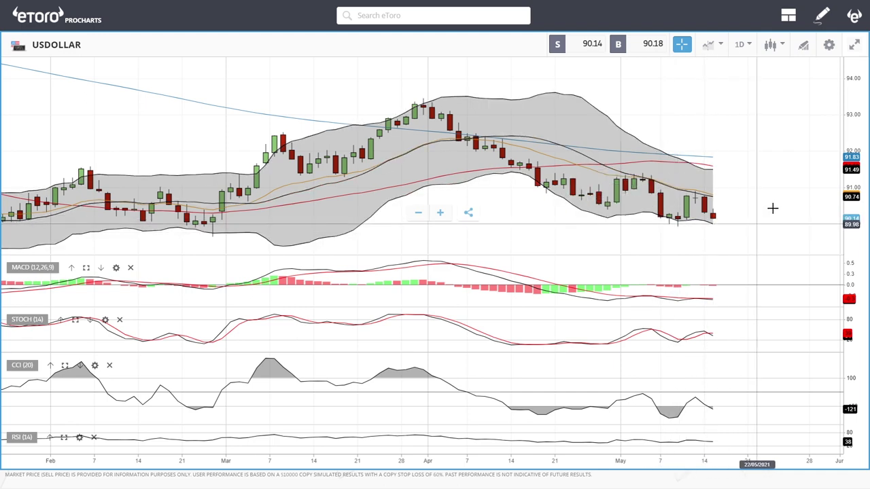
# Open the OIL chart from the search results and pan it to reposition the candles.
pyautogui.scroll(2, 772, 207)
pyautogui.scroll(-3, 772, 208)
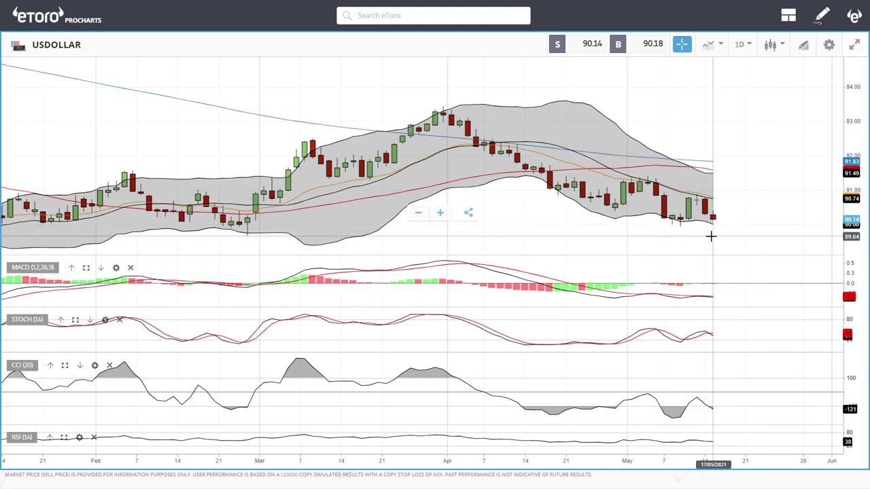
pyautogui.scroll(-4, 712, 235)
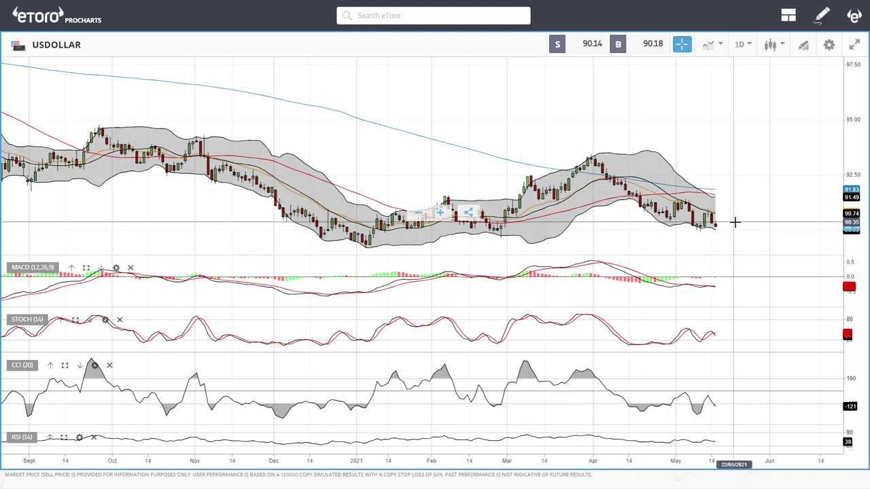
pyautogui.scroll(4, 790, 221)
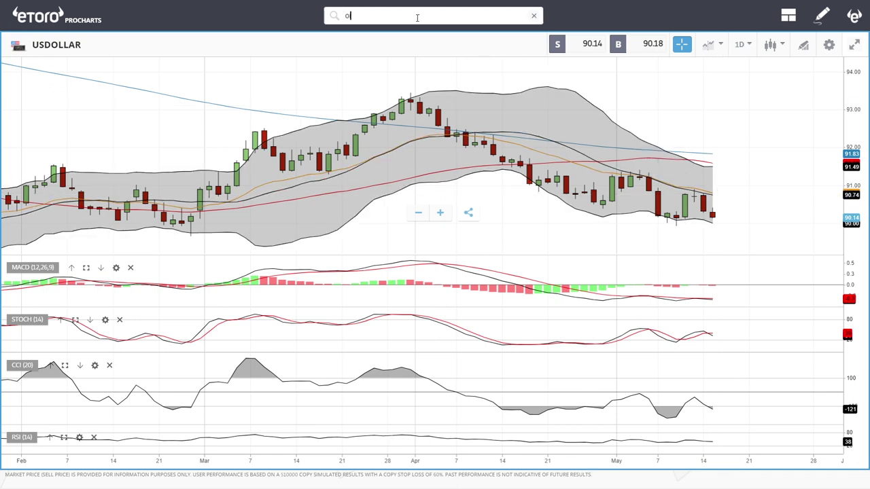
pyautogui.click(381, 53)
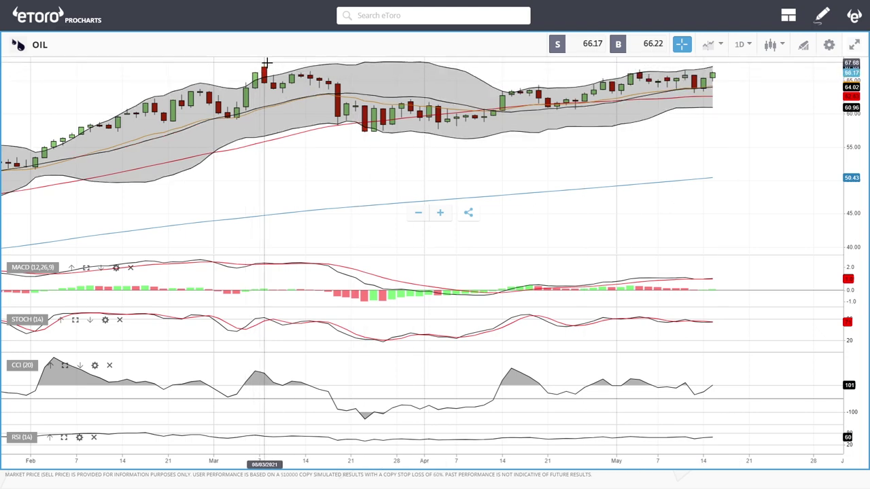
pyautogui.moveTo(729, 118); pyautogui.dragTo(698, 130)
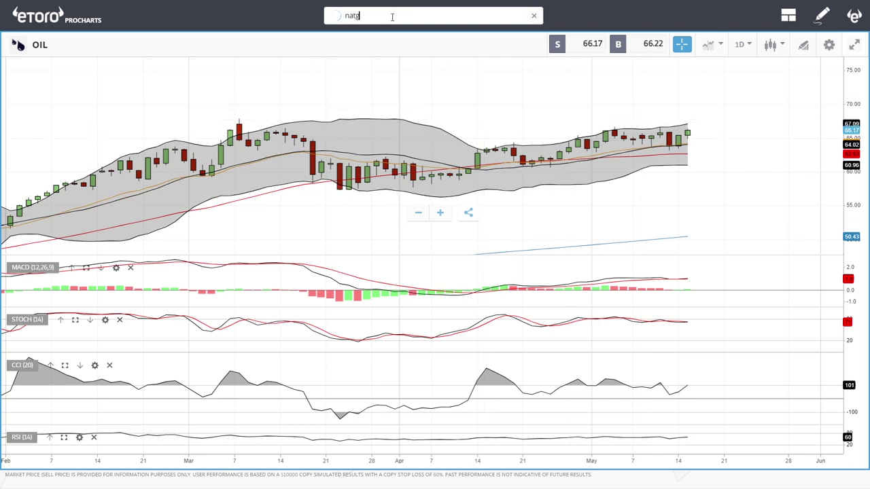
# Switch the chart to NATGAS and pan back to reveal earlier months.
pyautogui.click(408, 54)
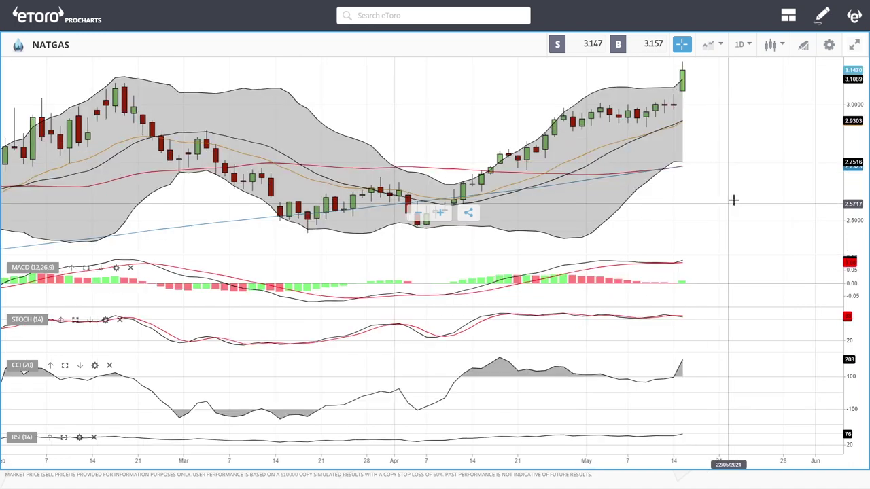
pyautogui.scroll(-3, 727, 175)
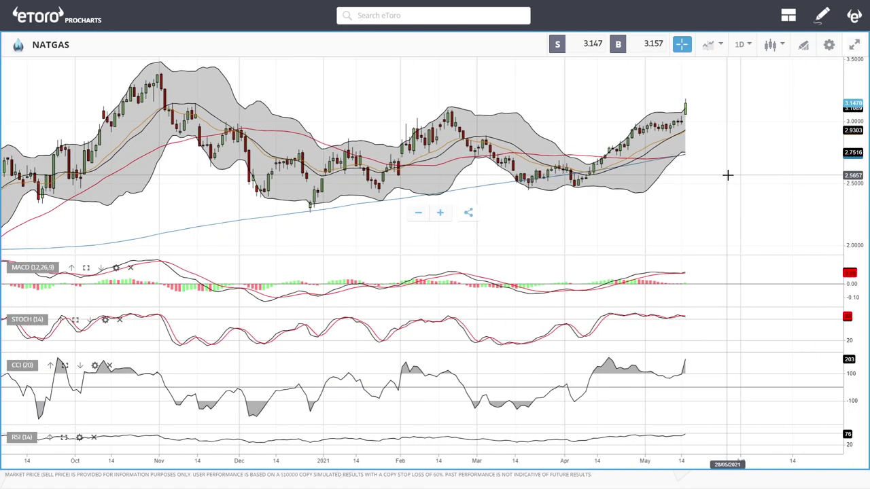
pyautogui.moveTo(722, 152); pyautogui.dragTo(755, 156)
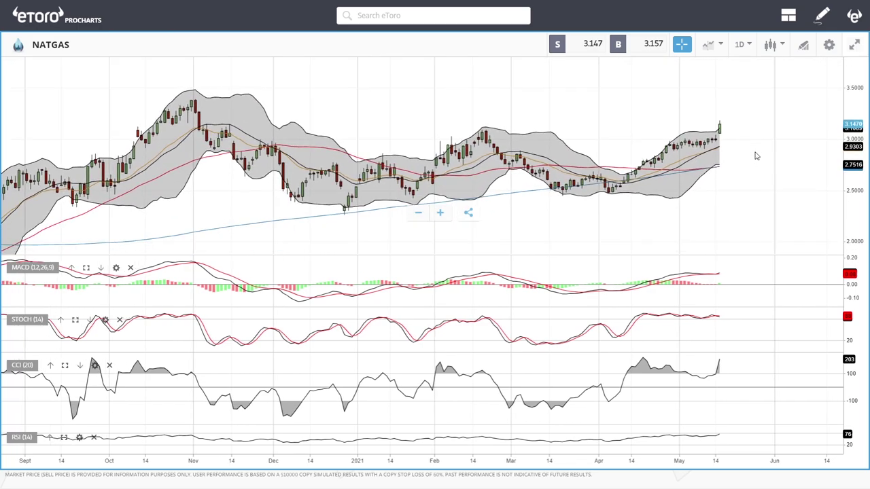
# Draw a horizontal line at the 3.0843 price level.
pyautogui.click(801, 46)
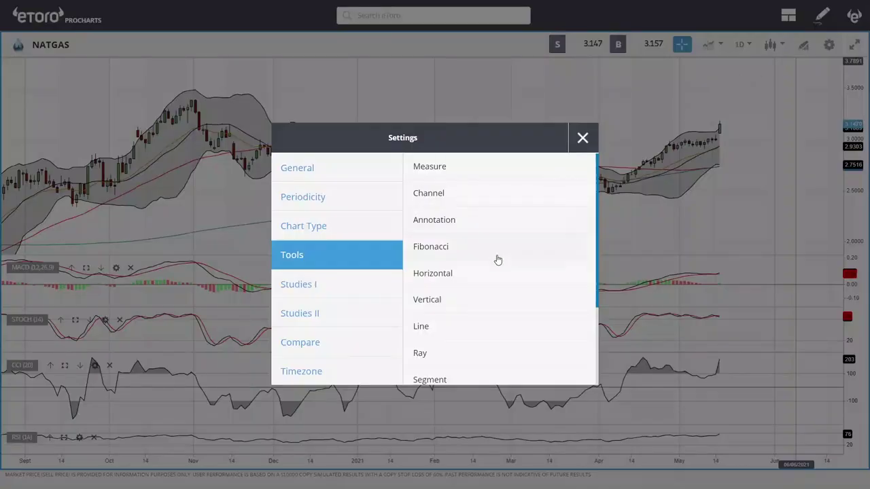
pyautogui.click(440, 274)
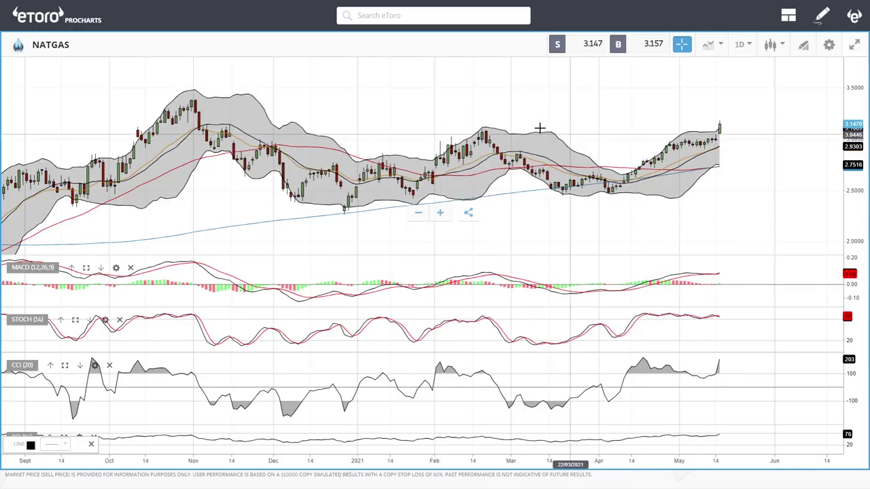
pyautogui.click(493, 130)
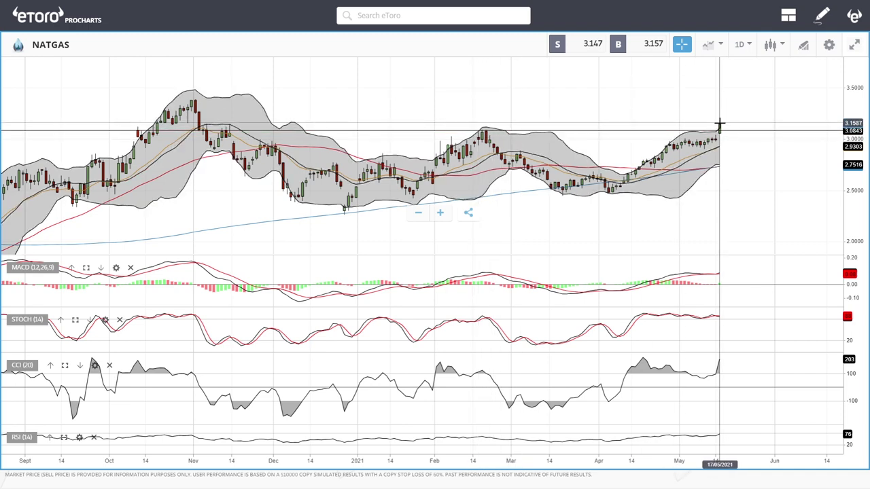
pyautogui.moveTo(720, 126); pyautogui.dragTo(721, 128)
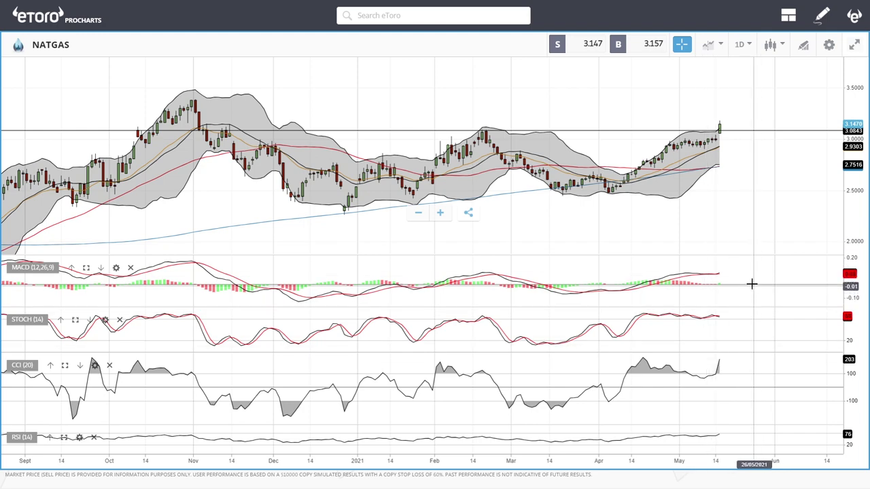
pyautogui.click(720, 129)
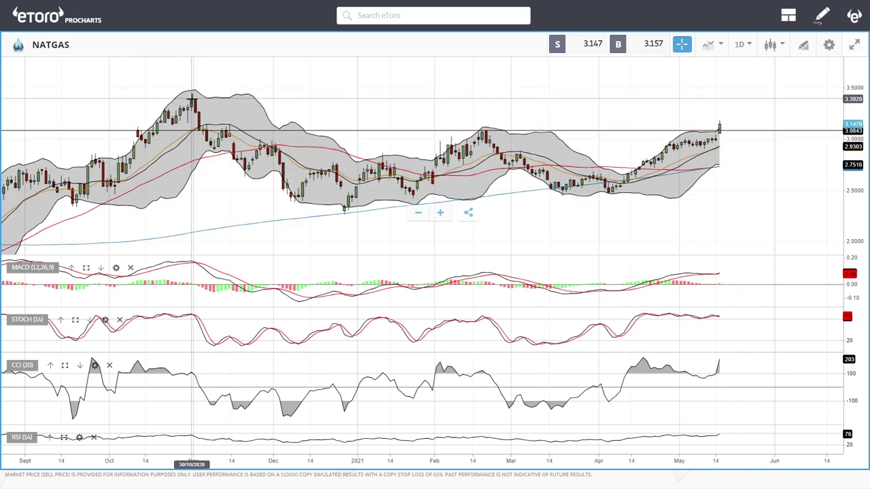
pyautogui.scroll(-3, 409, 148)
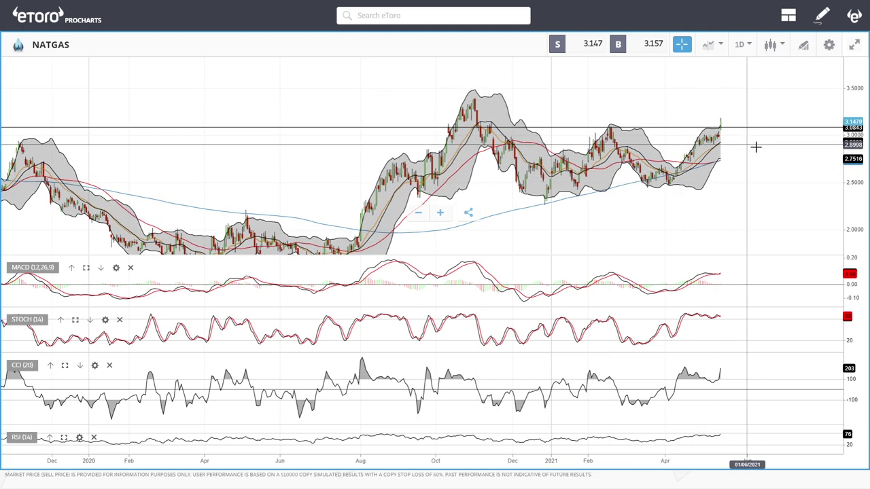
pyautogui.scroll(5, 755, 145)
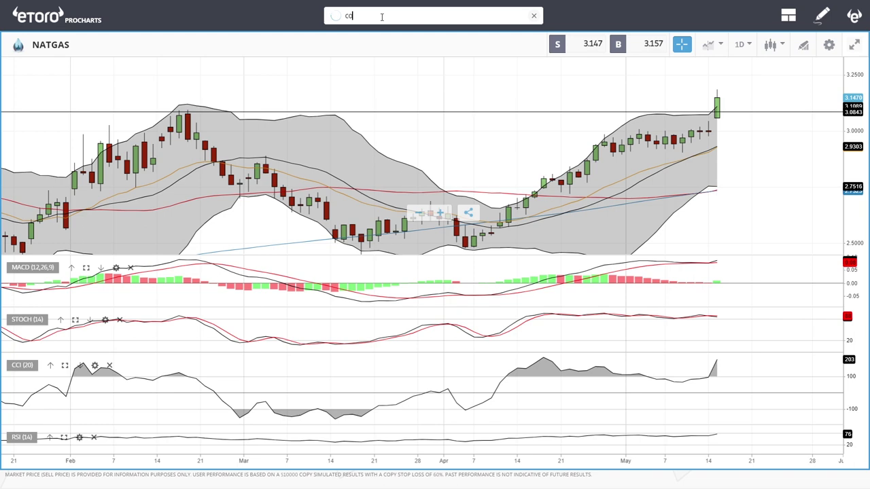
# Open COPPER from the 'cop' search results.
pyautogui.click(378, 84)
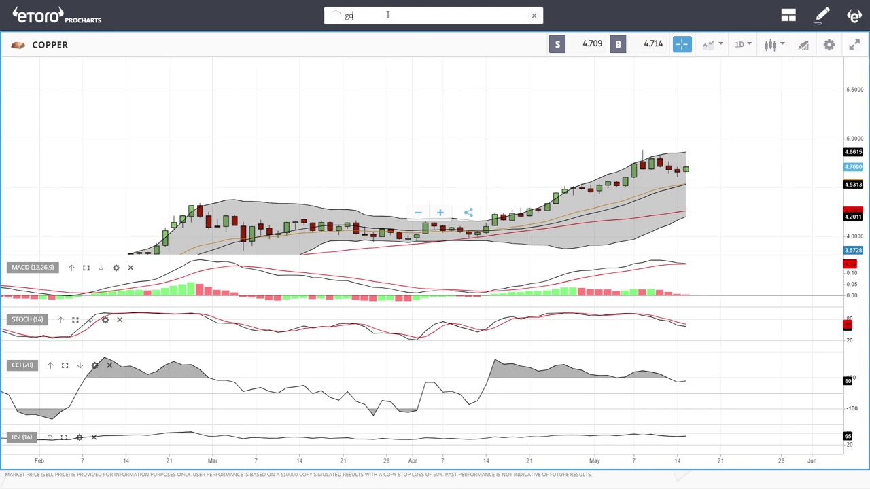
# Open the GOLD daily chart from the search.
pyautogui.write('l')
pyautogui.press('Return')
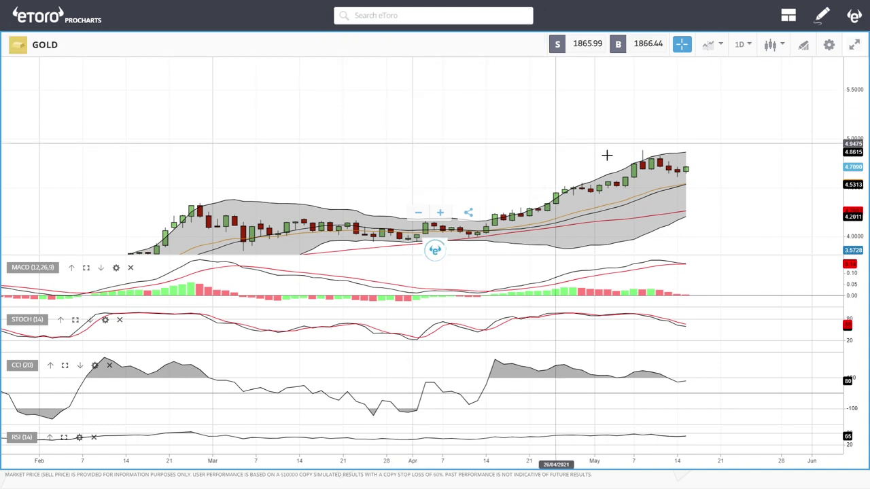
pyautogui.scroll(-4, 736, 186)
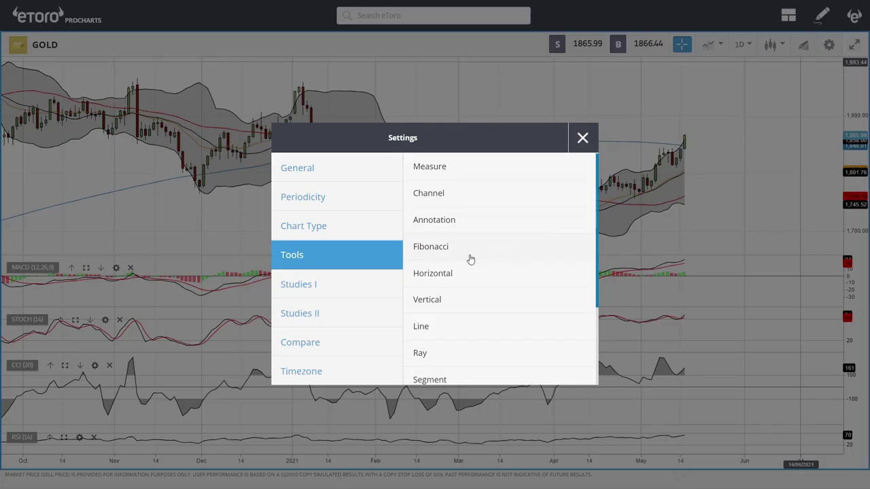
# Draw a Fibonacci retracement from the January high to the March low, then delete it.
pyautogui.click(471, 260)
pyautogui.moveTo(303, 82)
pyautogui.mouseDown()
pyautogui.moveTo(385, 190)
pyautogui.moveTo(493, 248)
pyautogui.moveTo(482, 246)
pyautogui.mouseUp()
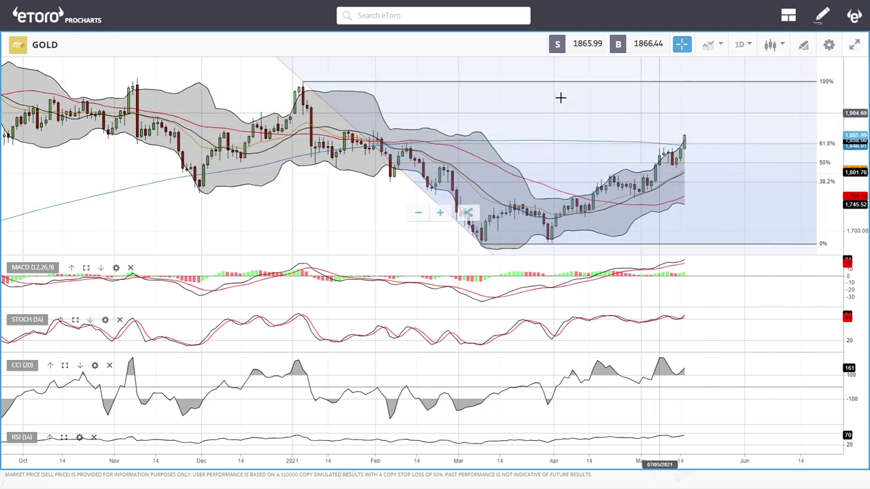
pyautogui.moveTo(303, 81); pyautogui.dragTo(348, 75)
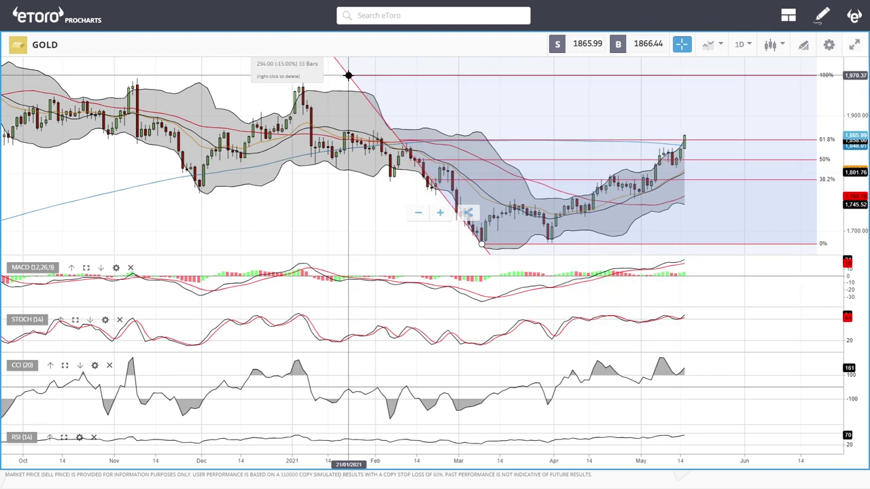
pyautogui.rightClick(348, 75)
pyautogui.scroll(5, 720, 173)
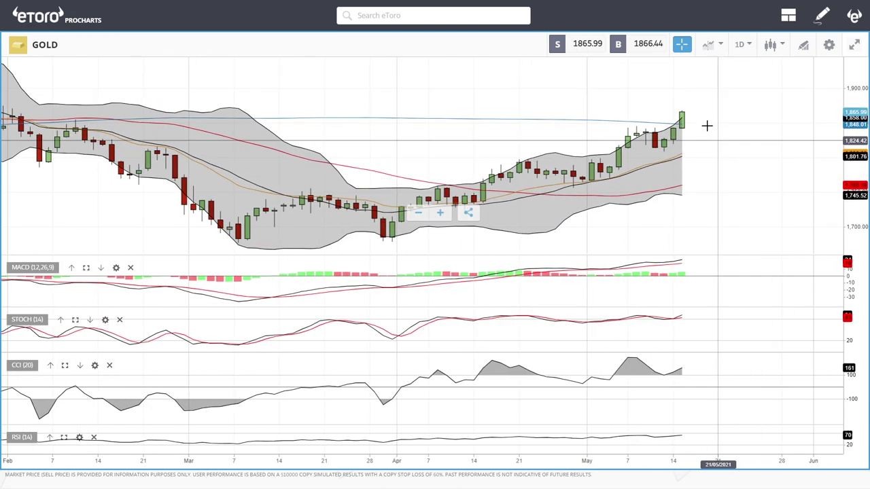
pyautogui.scroll(-2, 713, 225)
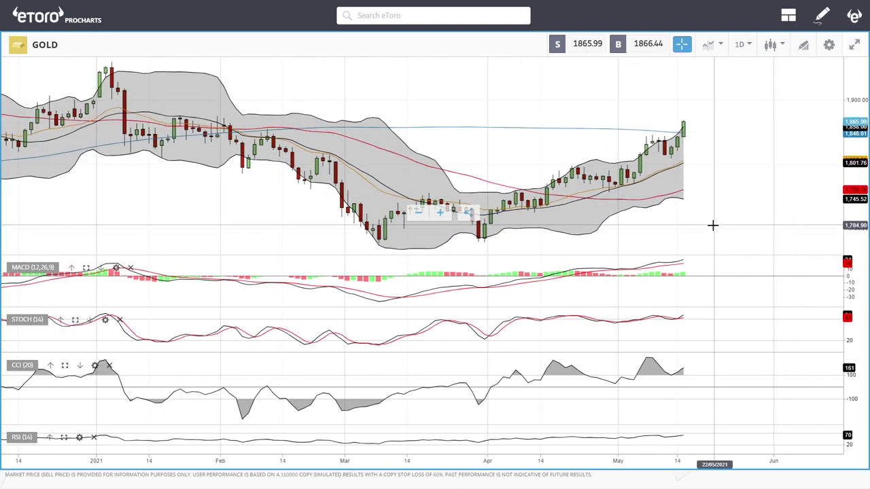
pyautogui.scroll(-2, 712, 225)
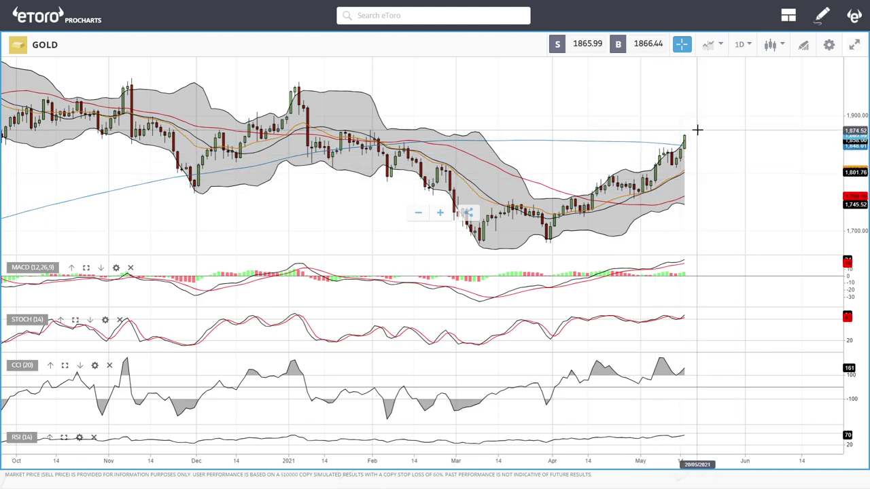
pyautogui.scroll(-3, 744, 156)
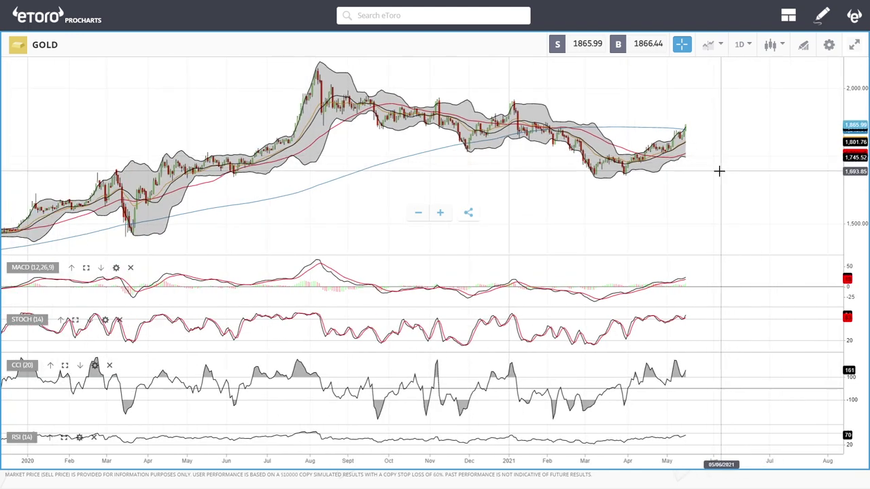
# Add a horizontal line at 1,959.27 on the GOLD chart.
pyautogui.click(802, 47)
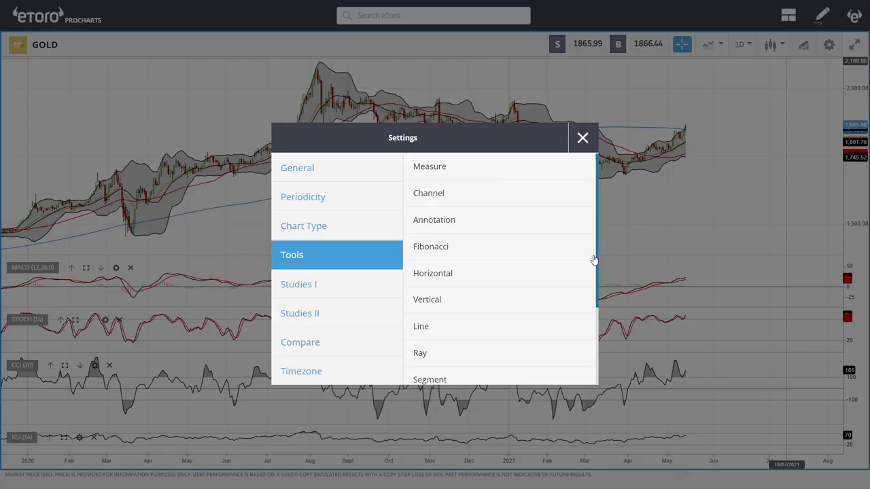
pyautogui.click(443, 282)
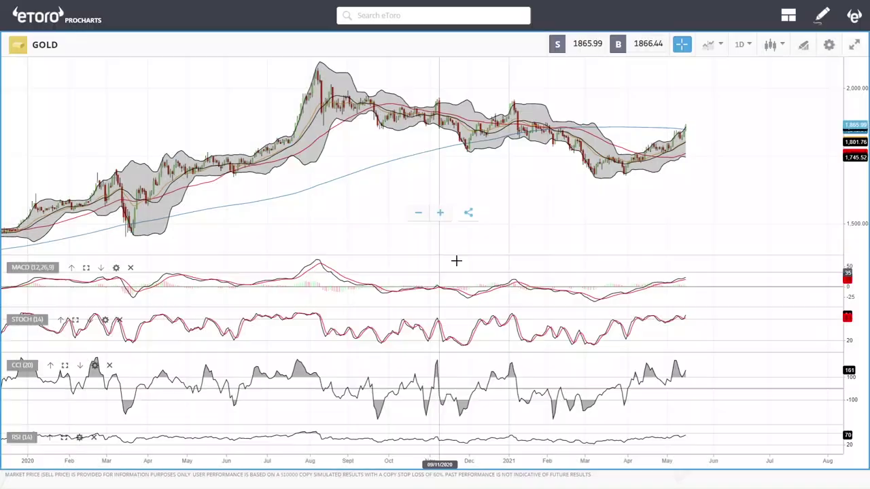
pyautogui.click(581, 99)
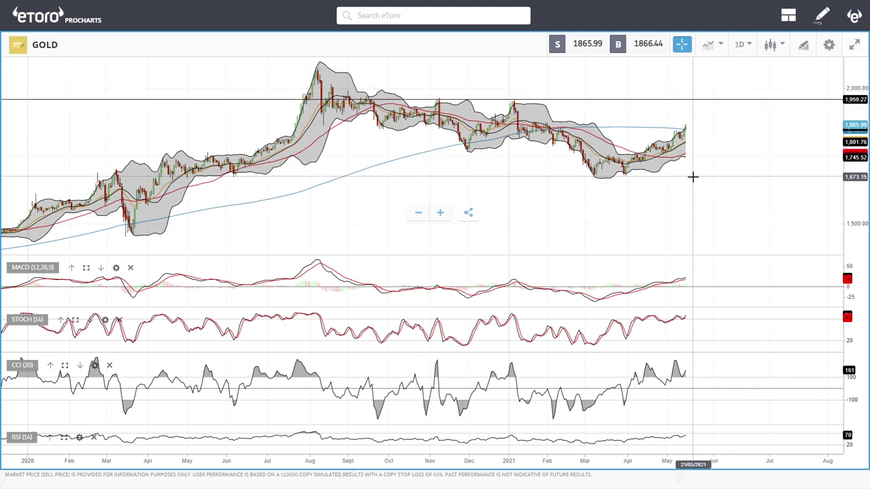
pyautogui.scroll(5, 693, 177)
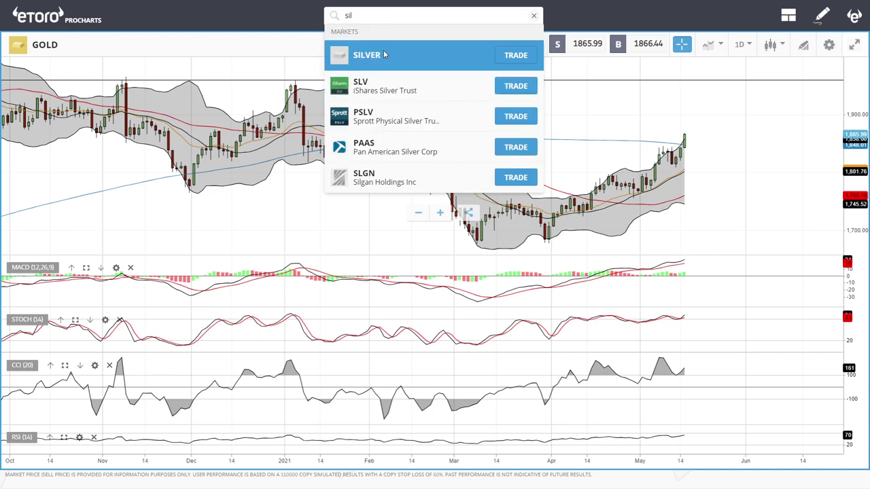
# Switch the chart to SILVER and scroll through it.
pyautogui.click(387, 54)
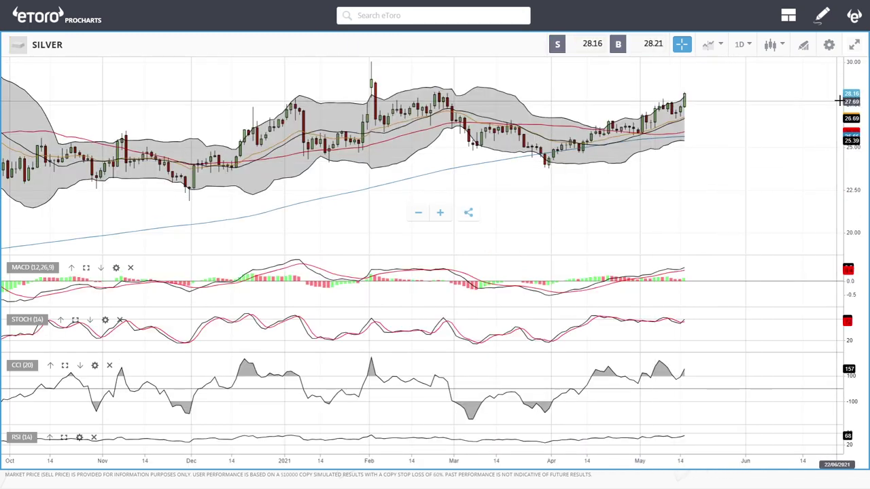
pyautogui.scroll(-4, 722, 149)
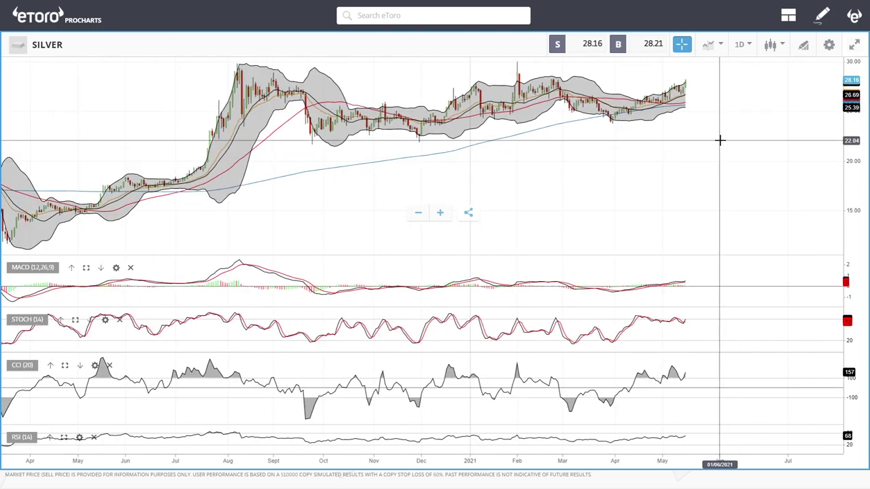
pyautogui.scroll(6, 720, 139)
pyautogui.scroll(3, 721, 139)
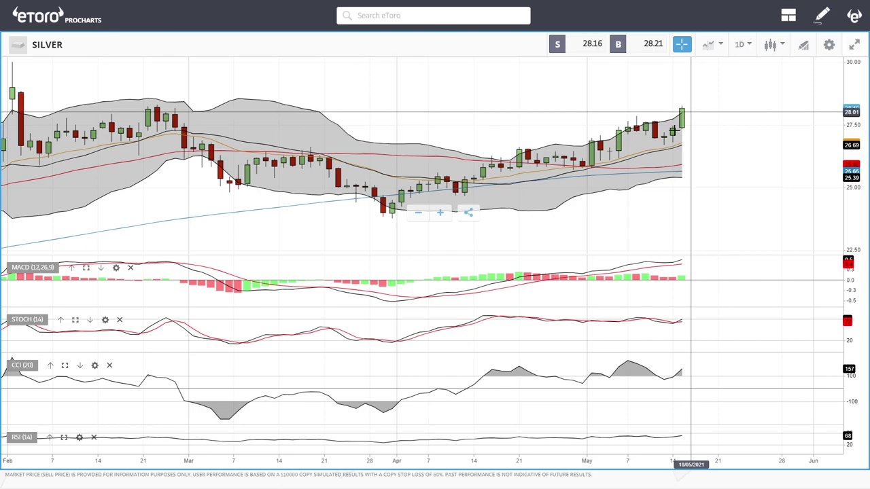
pyautogui.scroll(-3, 749, 146)
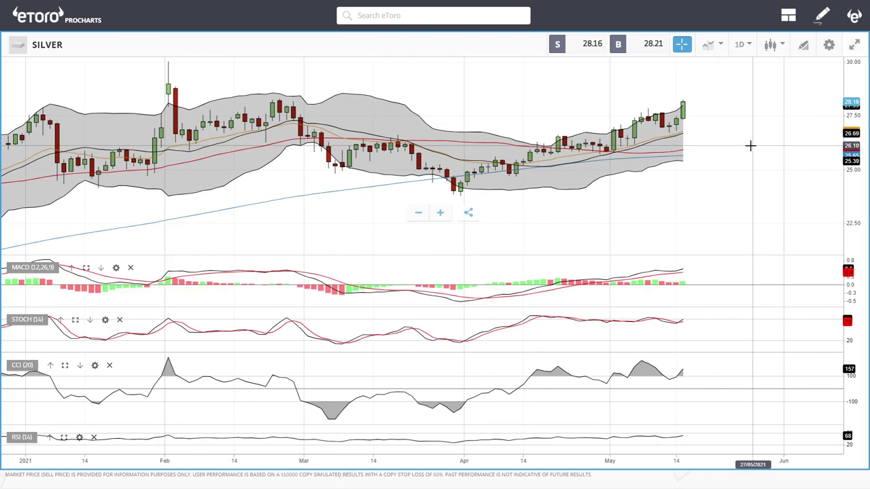
pyautogui.scroll(-5, 552, 102)
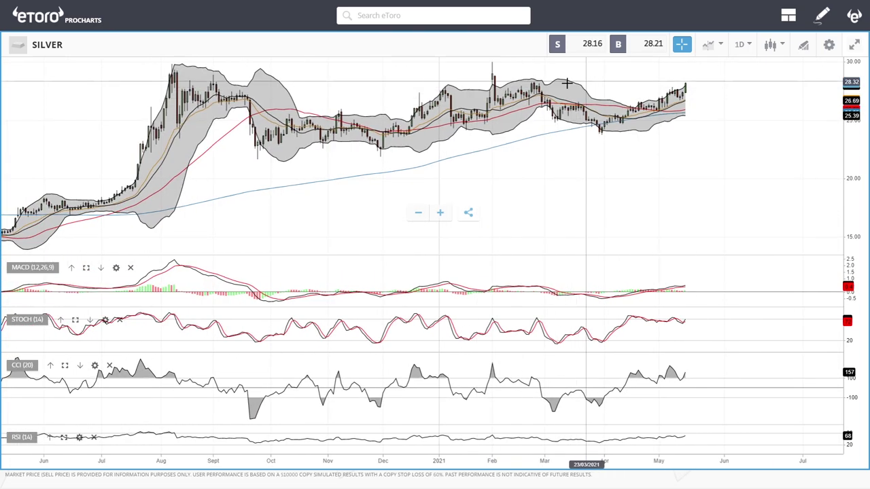
# Draw a rectangle zone around 27.4–28.4 from the latest candle back to August 2020.
pyautogui.click(802, 46)
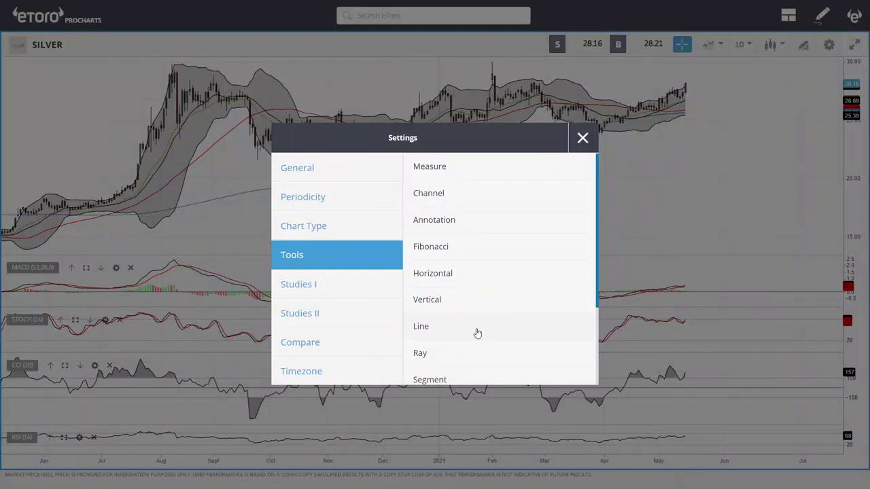
pyautogui.click(462, 307)
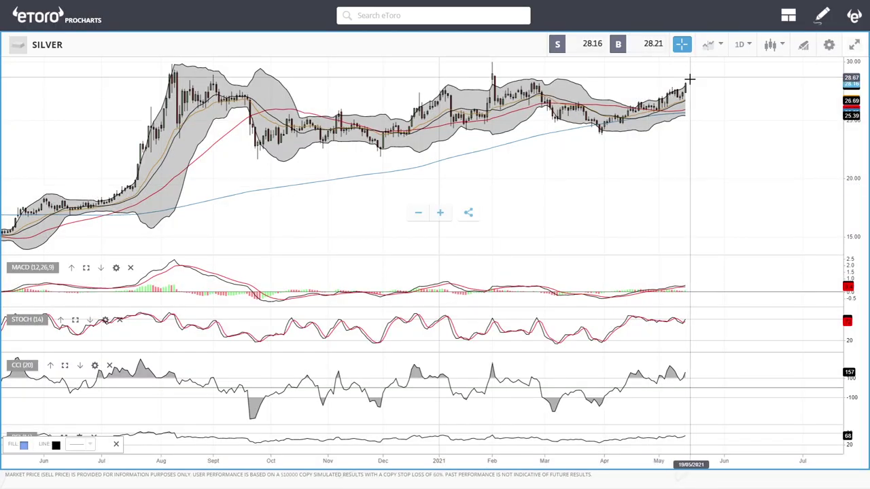
pyautogui.moveTo(688, 82)
pyautogui.mouseDown()
pyautogui.moveTo(227, 82)
pyautogui.moveTo(161, 91)
pyautogui.mouseUp()
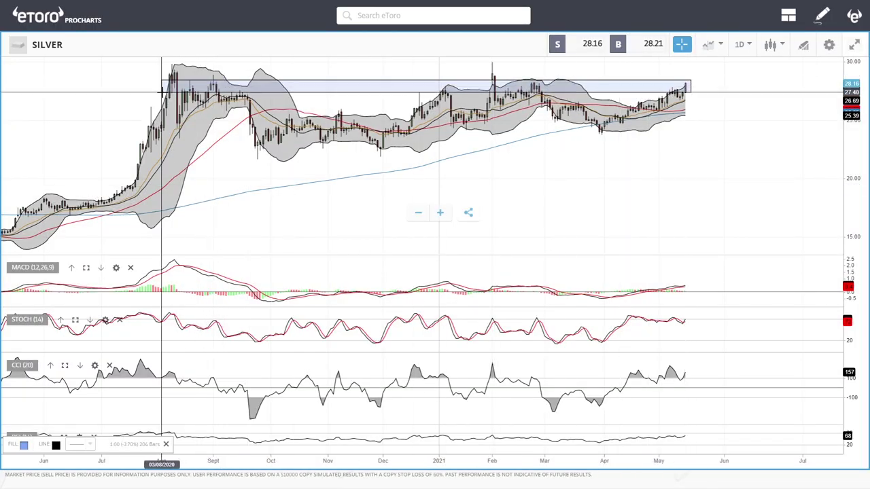
pyautogui.click(161, 88)
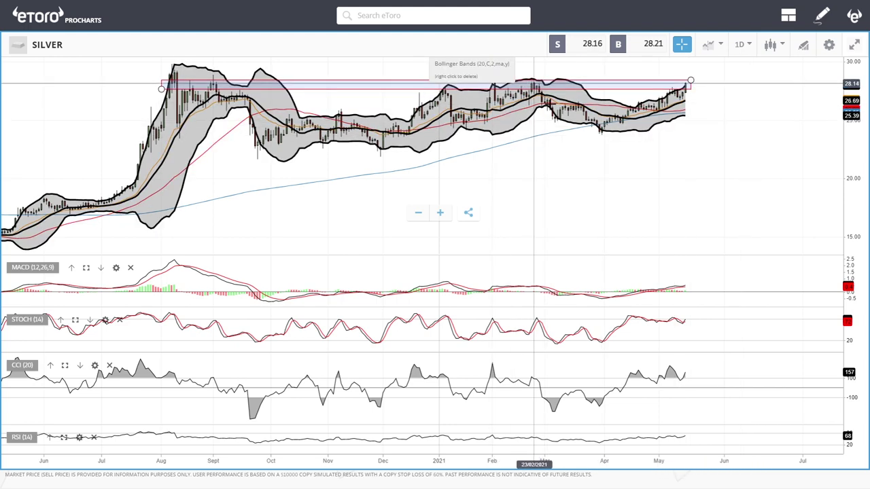
pyautogui.scroll(5, 747, 112)
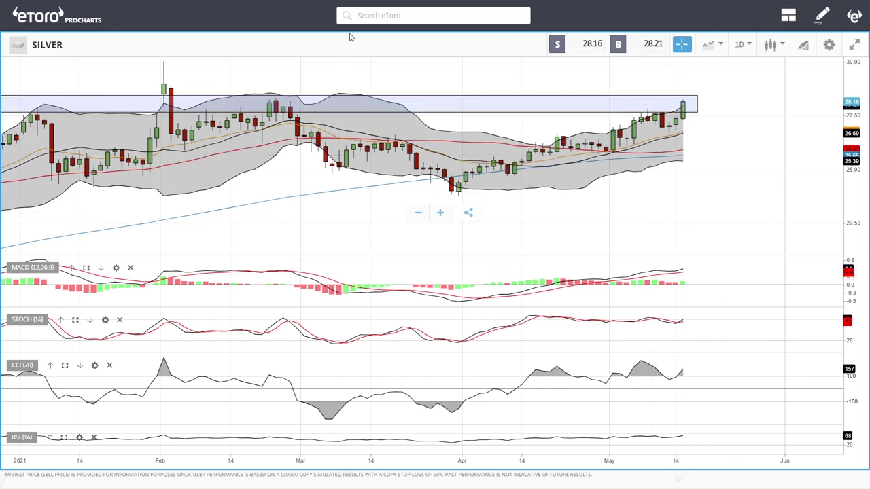
# Search 'pla' and open the PLATINUM daily chart.
pyautogui.click(390, 15)
pyautogui.write('pla')
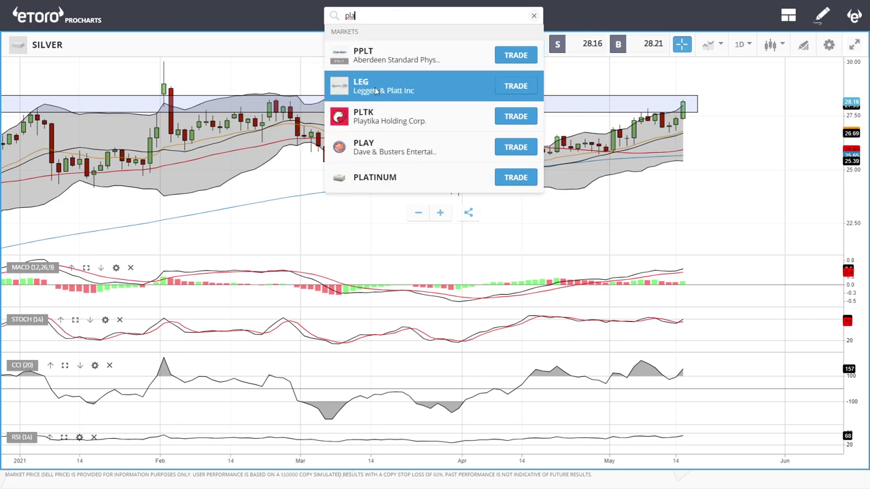
pyautogui.click(394, 177)
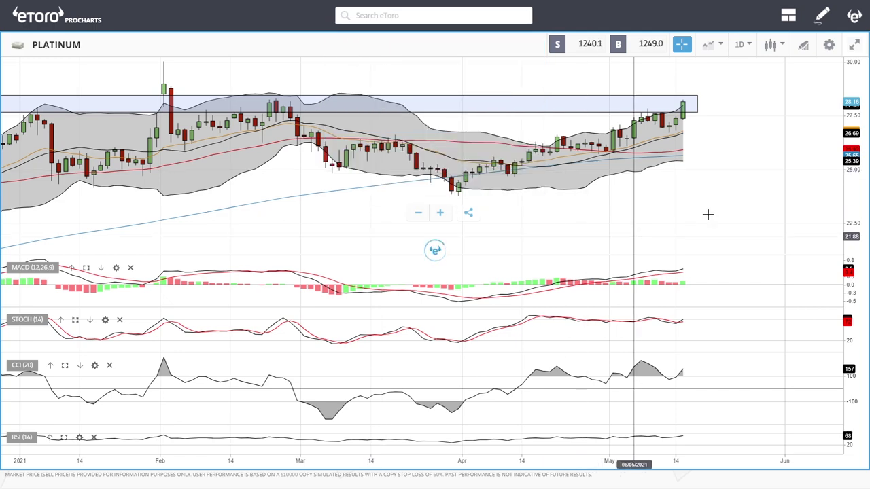
pyautogui.scroll(5, 736, 152)
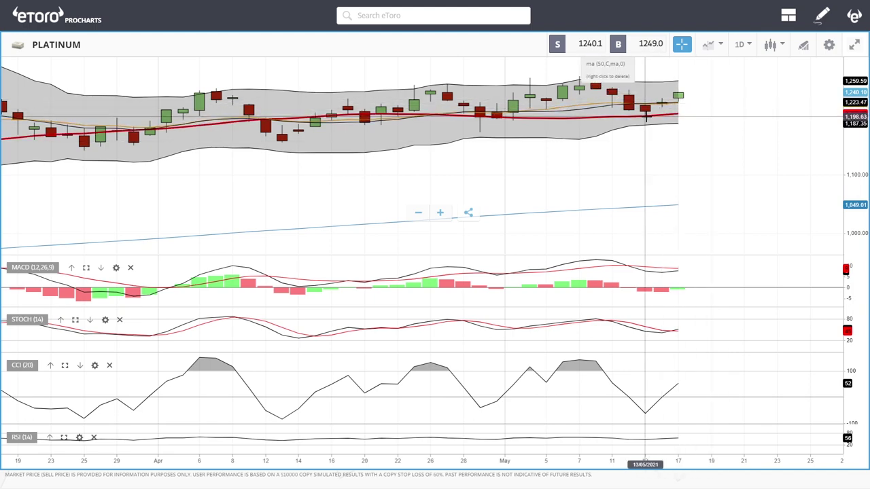
pyautogui.scroll(-5, 656, 149)
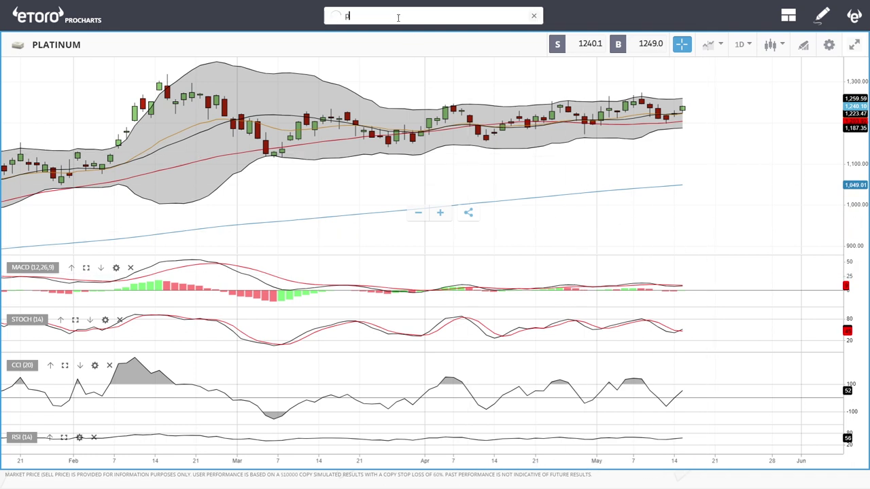
# Search 'pall' and open PALLADIUM from the results.
pyautogui.write('all')
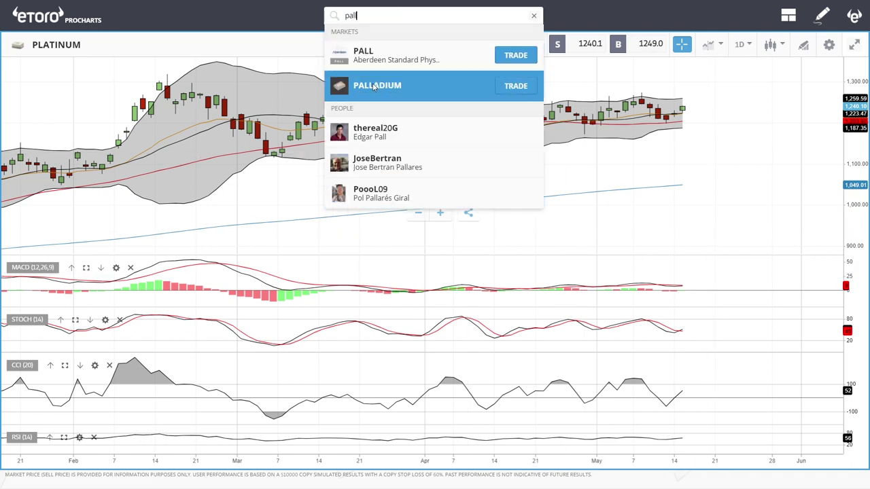
pyautogui.click(373, 86)
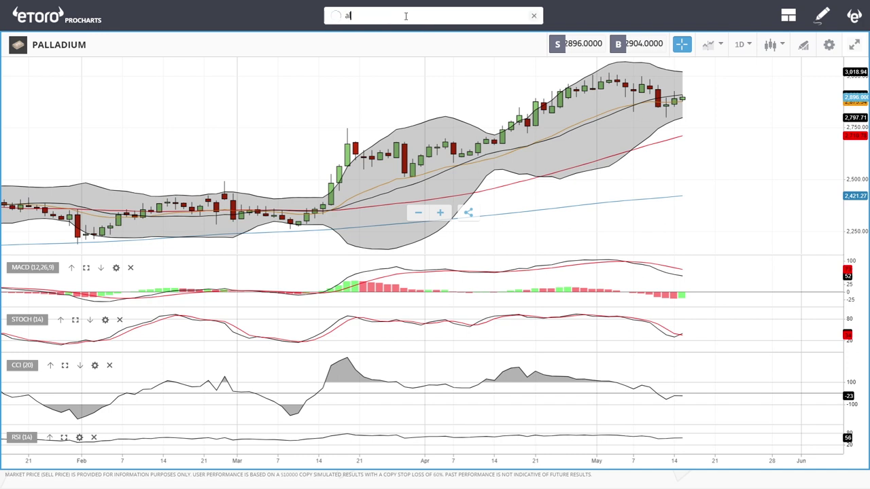
# Search 'alu' and open the ALUMINUM daily chart.
pyautogui.write('lu')
pyautogui.click(367, 54)
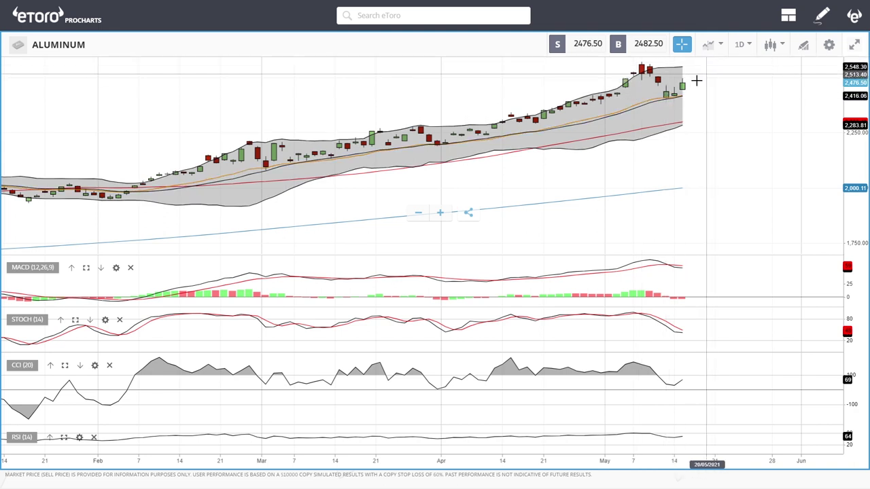
pyautogui.scroll(3, 695, 84)
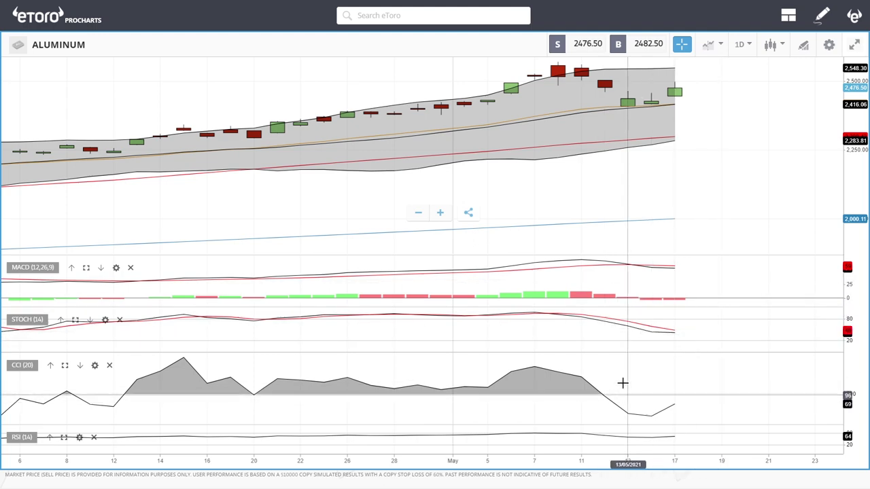
pyautogui.scroll(-3, 685, 93)
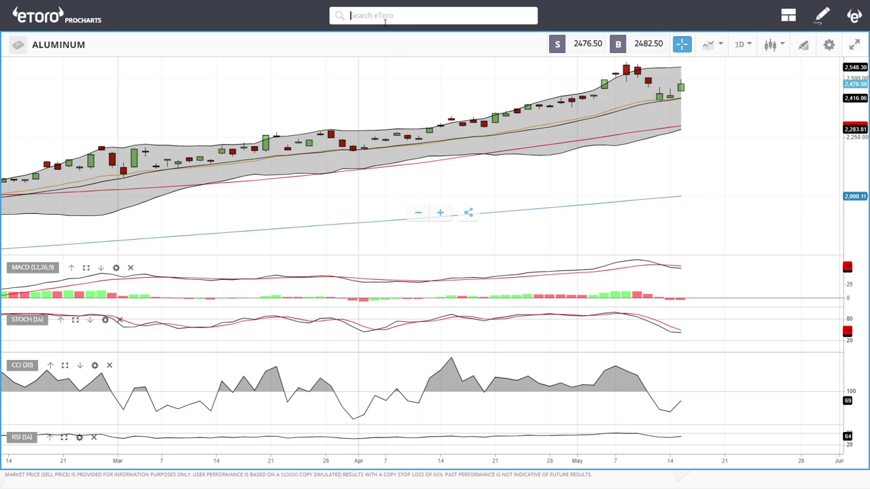
# Search 'nick' and open the NICKEL daily chart.
pyautogui.write('ick')
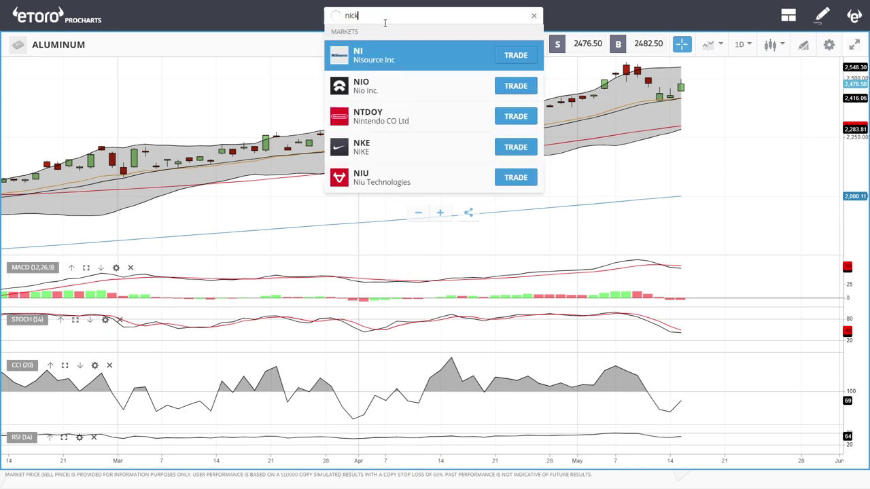
pyautogui.click(374, 85)
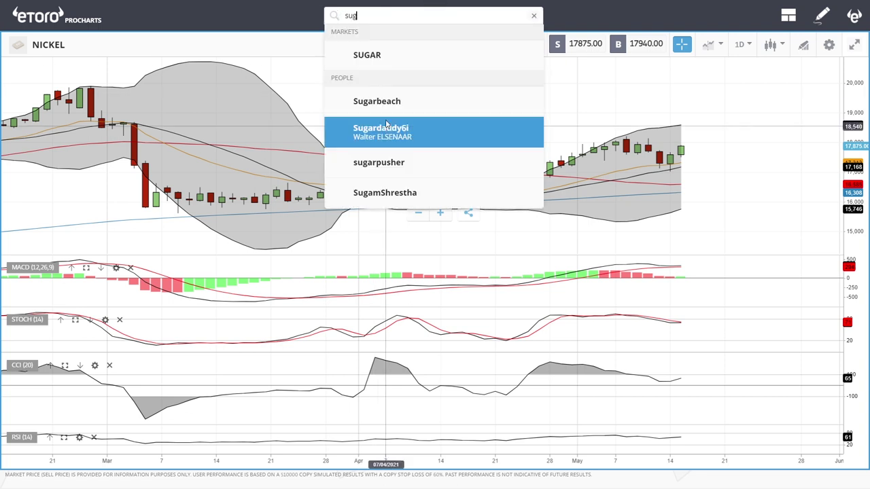
# Switch the chart from NICKEL to SUGAR and scroll through its daily candles.
pyautogui.click(381, 54)
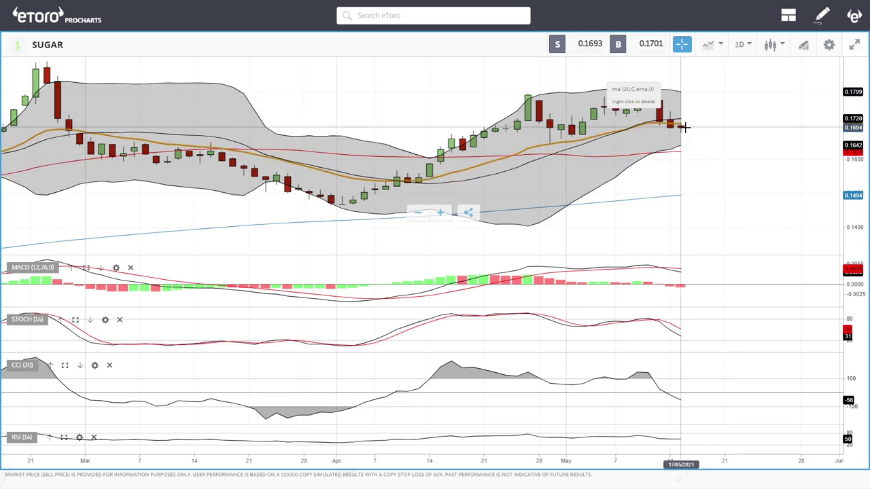
pyautogui.scroll(4, 683, 125)
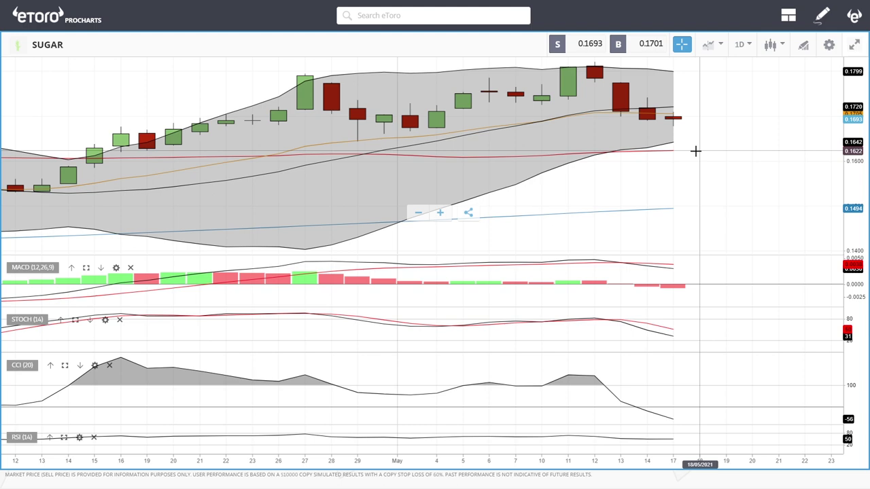
pyautogui.scroll(-5, 722, 262)
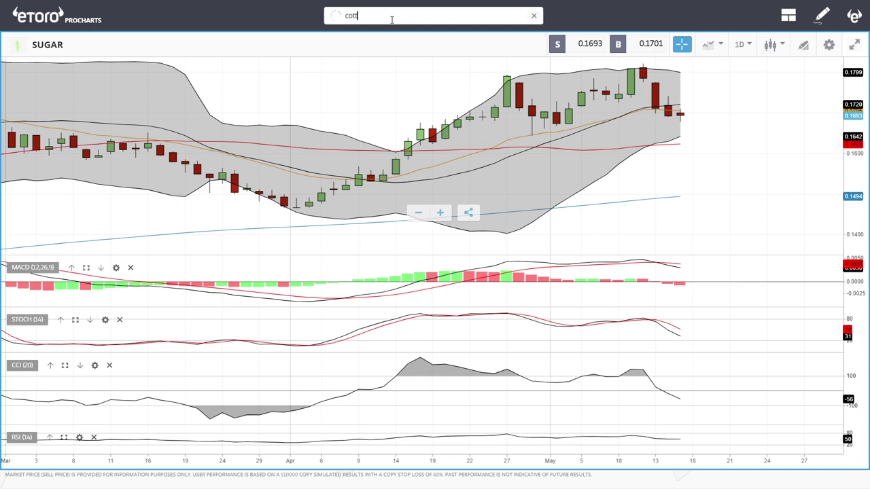
# Select COTTON from the search results to replace the SUGAR chart.
pyautogui.click(407, 60)
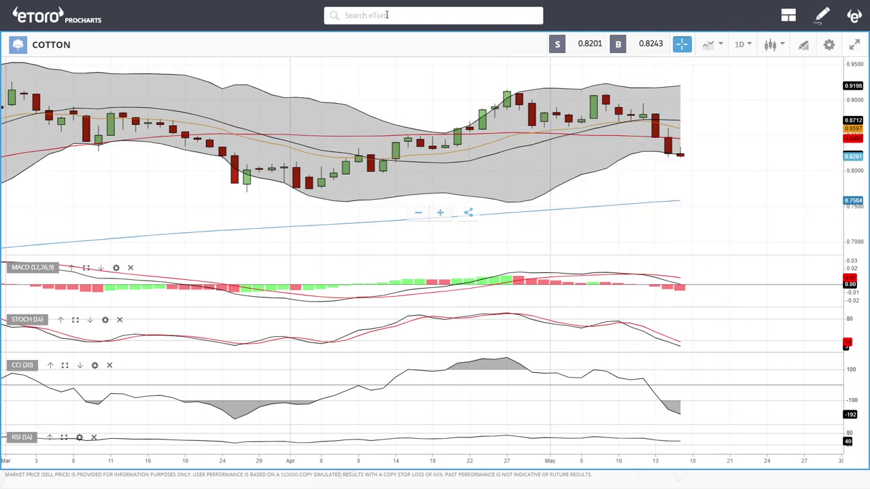
# Complete the 'coc' search and open the COCOA daily chart.
pyautogui.write('coc')
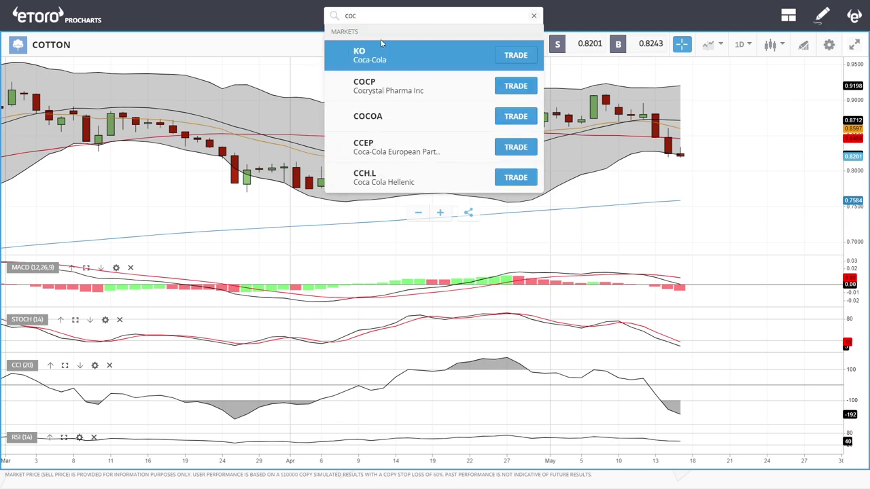
pyautogui.click(370, 116)
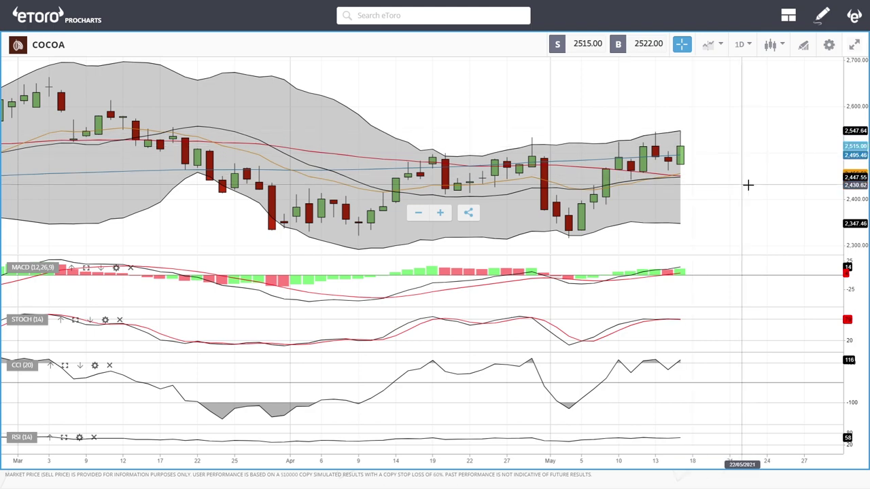
pyautogui.scroll(-3, 747, 185)
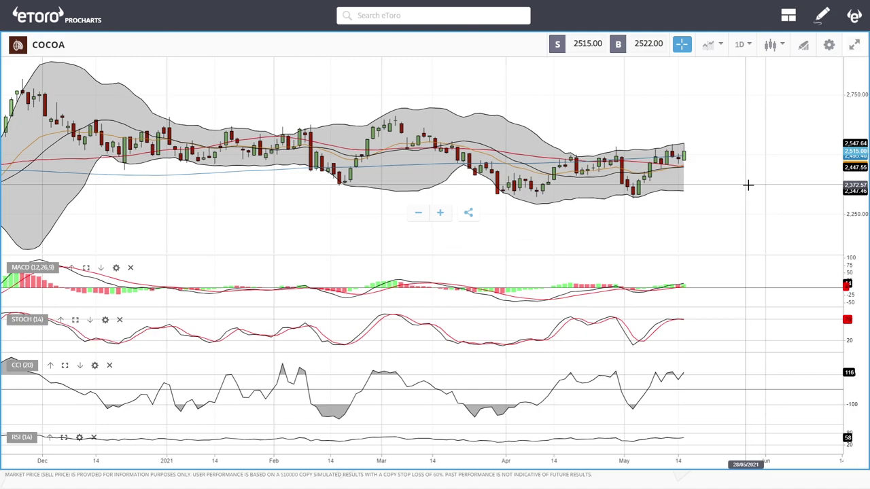
# Draw a rectangle zone boxing the April–May cocoa candles between about 2,300 and 2,547.
pyautogui.click(803, 44)
pyautogui.scroll(-3, 490, 297)
pyautogui.click(485, 295)
pyautogui.moveTo(691, 143)
pyautogui.mouseDown()
pyautogui.moveTo(550, 154)
pyautogui.moveTo(476, 201)
pyautogui.mouseUp()
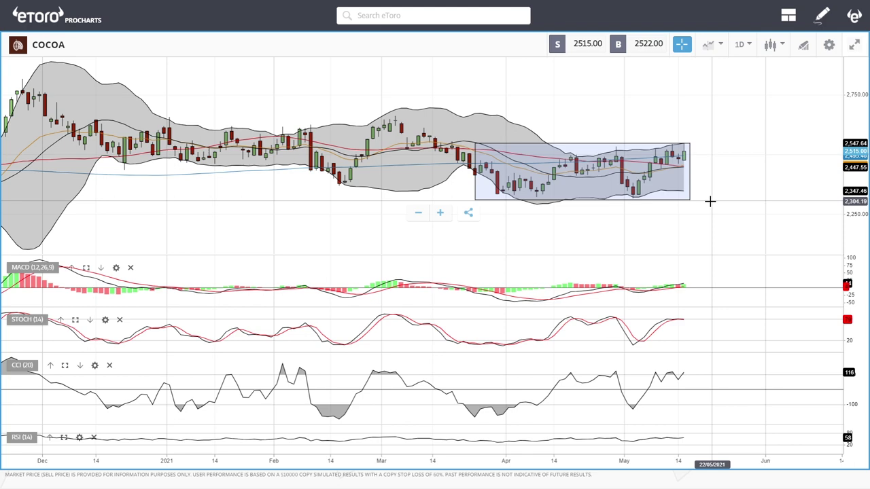
pyautogui.scroll(-2, 709, 197)
pyautogui.scroll(-1, 710, 198)
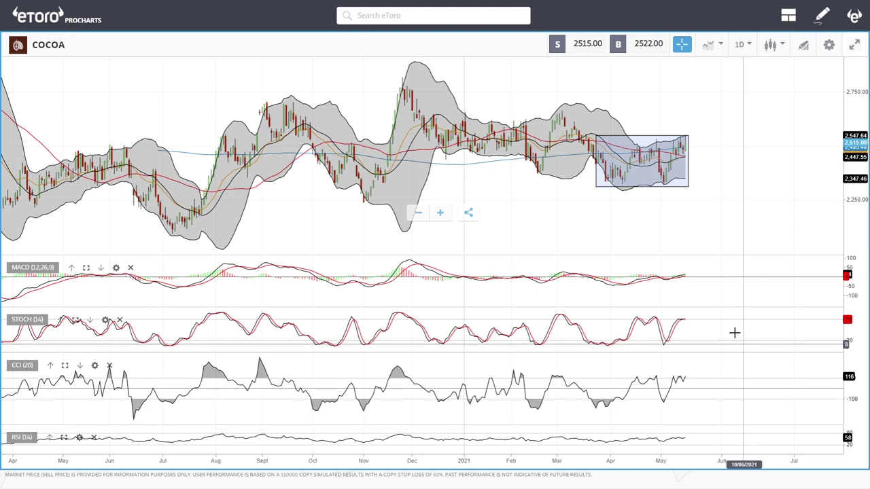
pyautogui.click(387, 15)
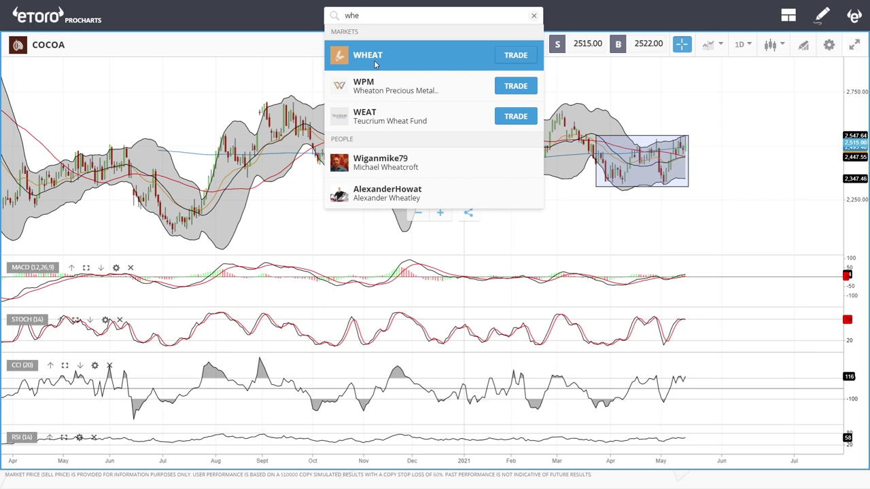
# Open the WHEAT daily chart in place of COCOA and scroll to review it.
pyautogui.click(380, 54)
pyautogui.scroll(5, 728, 171)
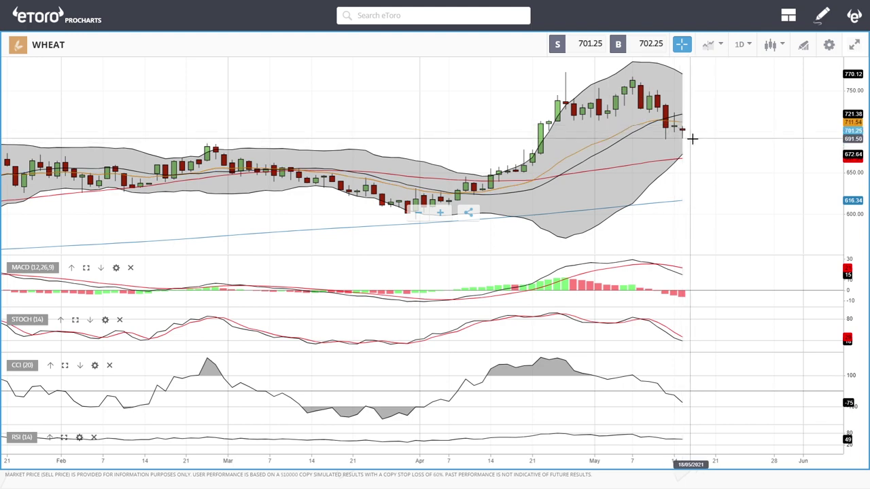
pyautogui.scroll(-3, 692, 138)
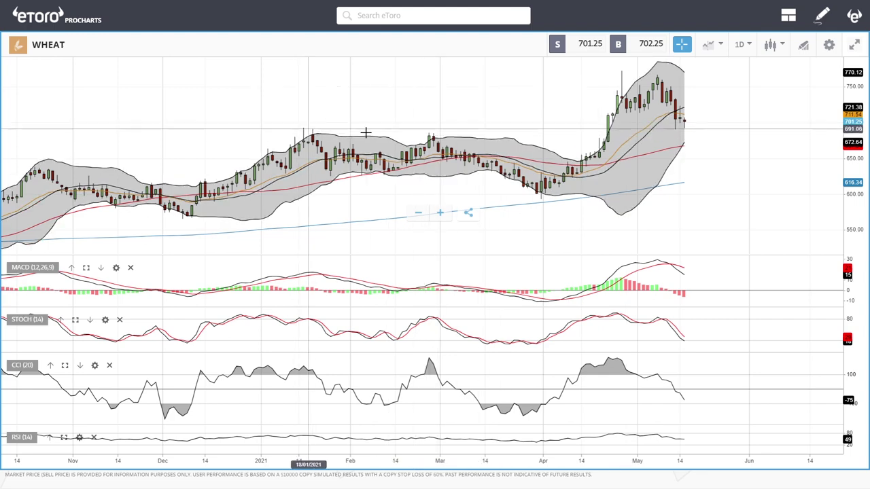
pyautogui.scroll(4, 774, 136)
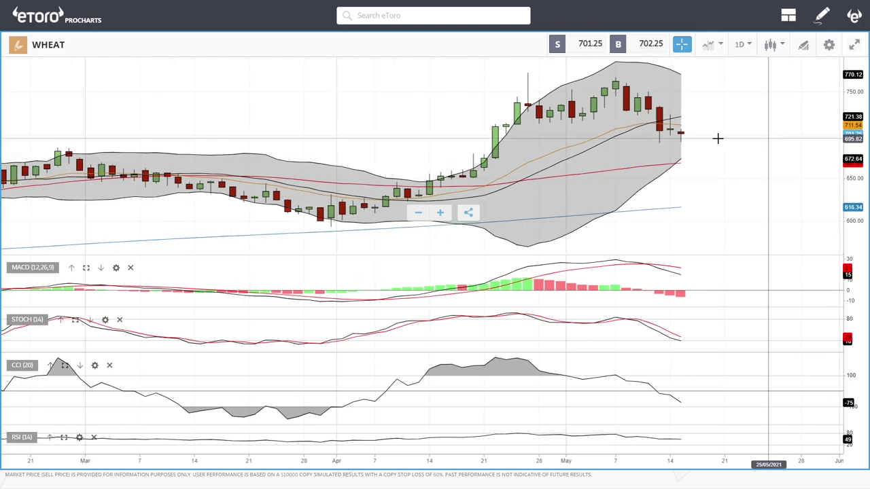